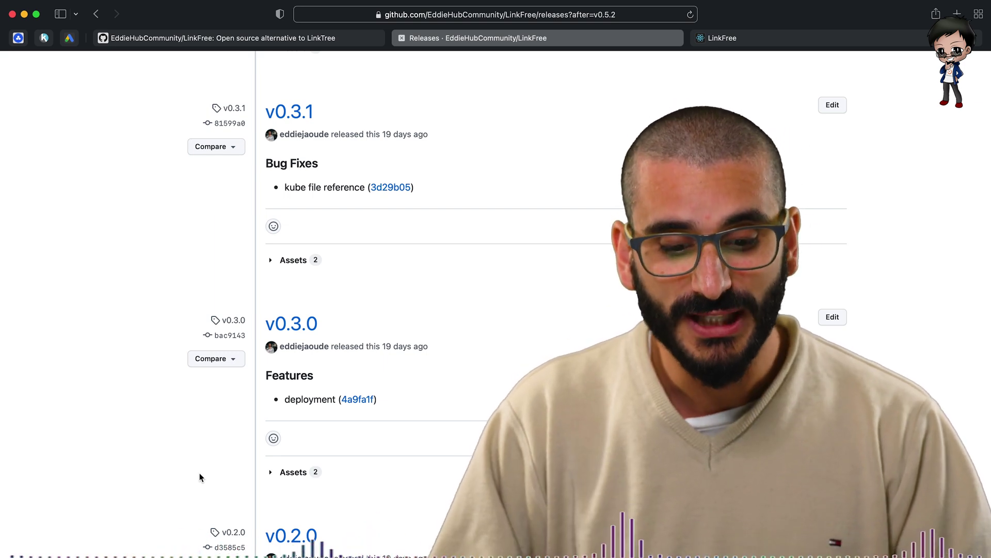
scroll(200, 477, "down", 1)
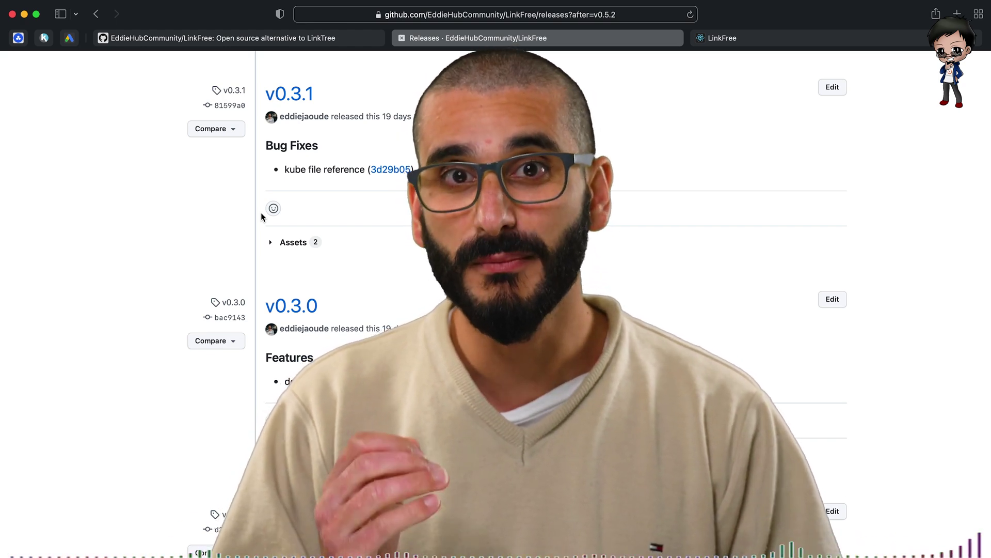
Step: Switch to the LinkFree repository tab and open the main branch's full commit history
key("ctrl+shift+Tab")
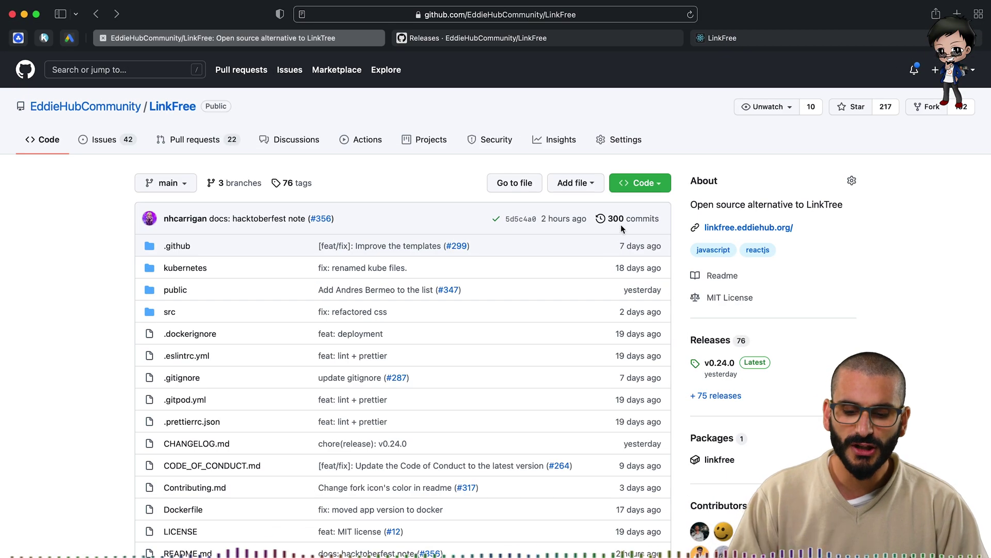
left_click(624, 217)
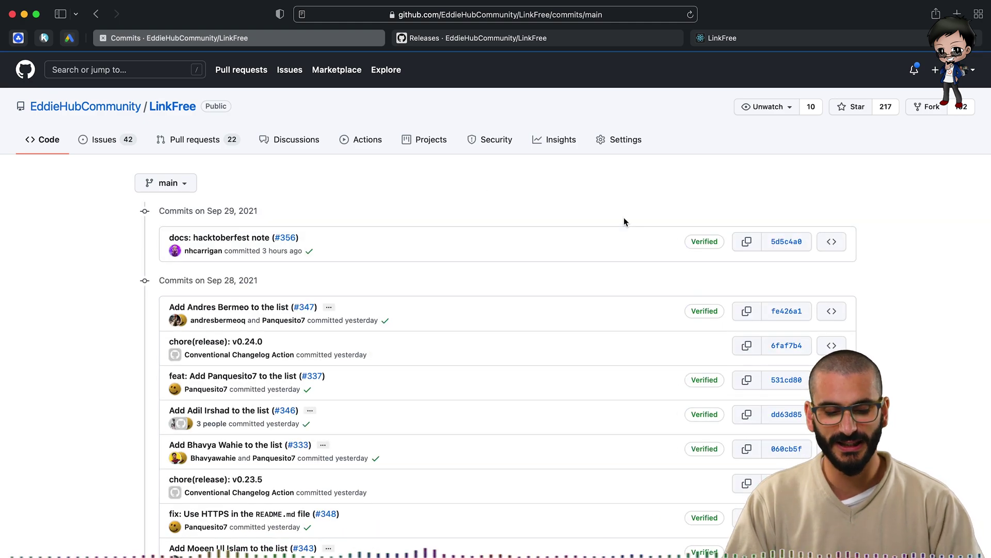
scroll(276, 382, "down", 10)
scroll(276, 382, "down", 5)
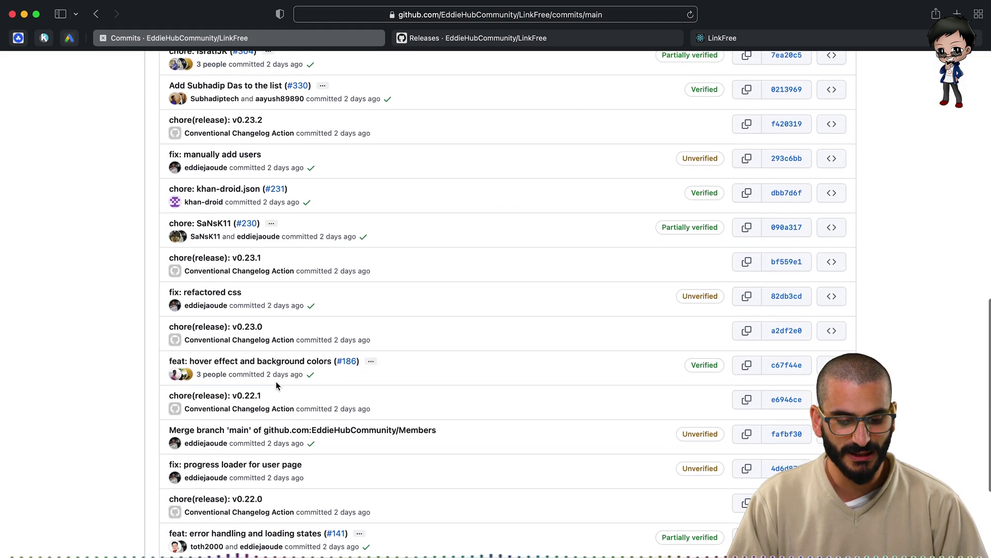
scroll(276, 381, "down", 5)
scroll(276, 381, "down", 5)
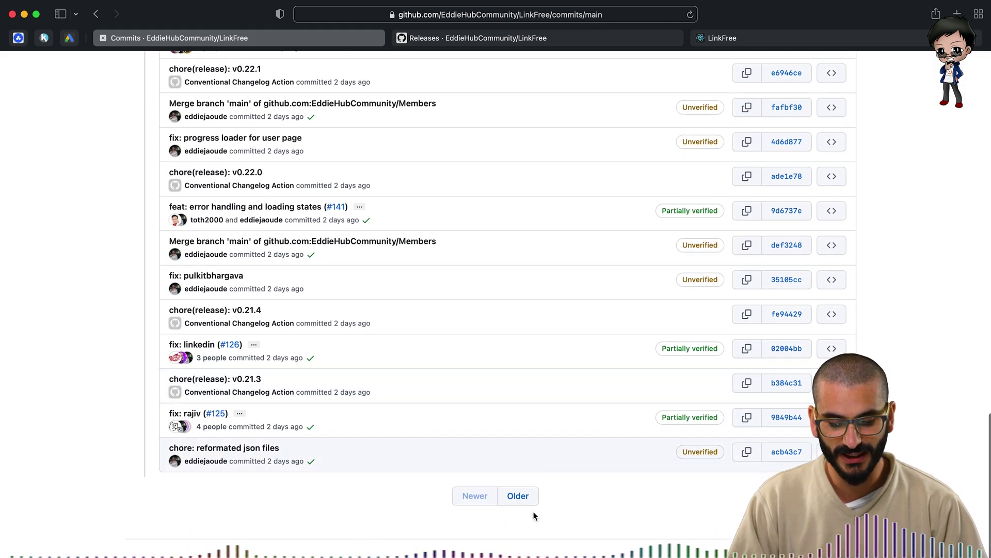
Step: Page back two pages of older main commits, then return to the LinkFree releases page
left_click(517, 496)
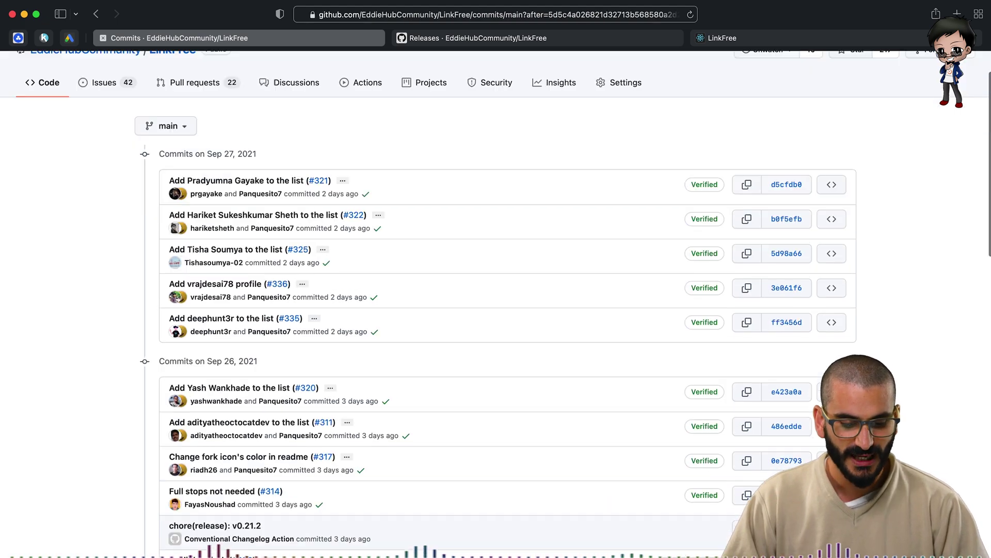
scroll(276, 381, "down", 5)
scroll(276, 381, "down", 3)
scroll(275, 381, "down", 2)
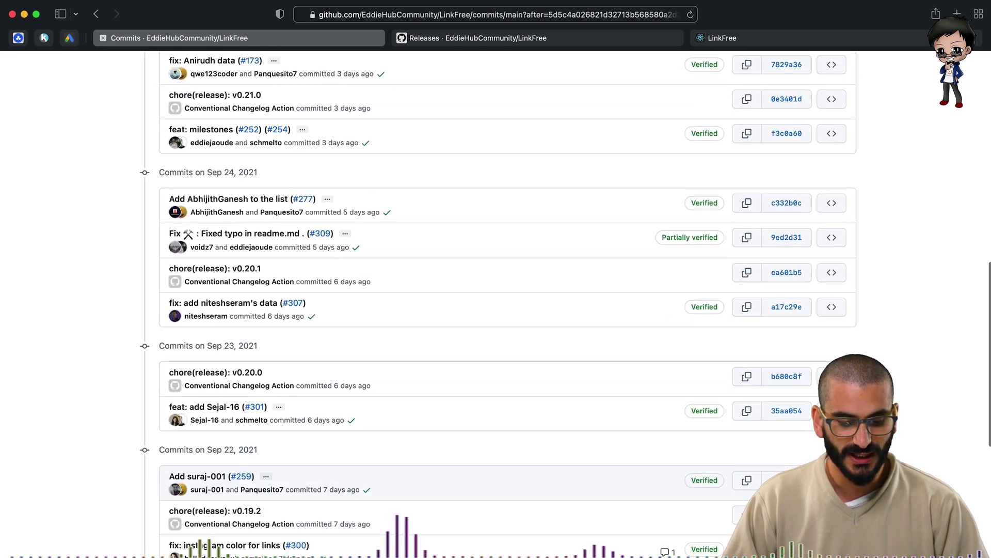
scroll(276, 381, "down", 5)
scroll(276, 381, "down", 4)
scroll(275, 381, "down", 4)
scroll(276, 382, "down", 2)
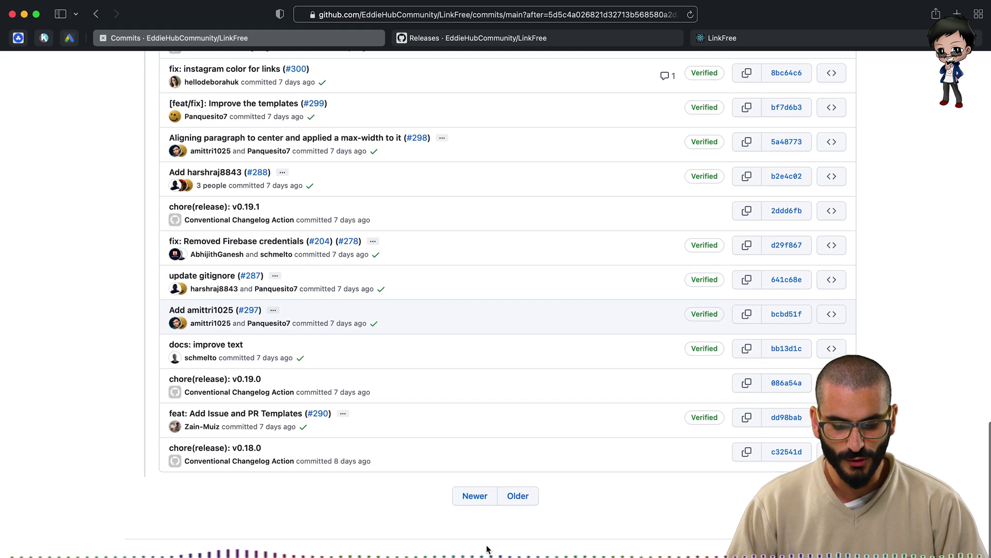
left_click(518, 496)
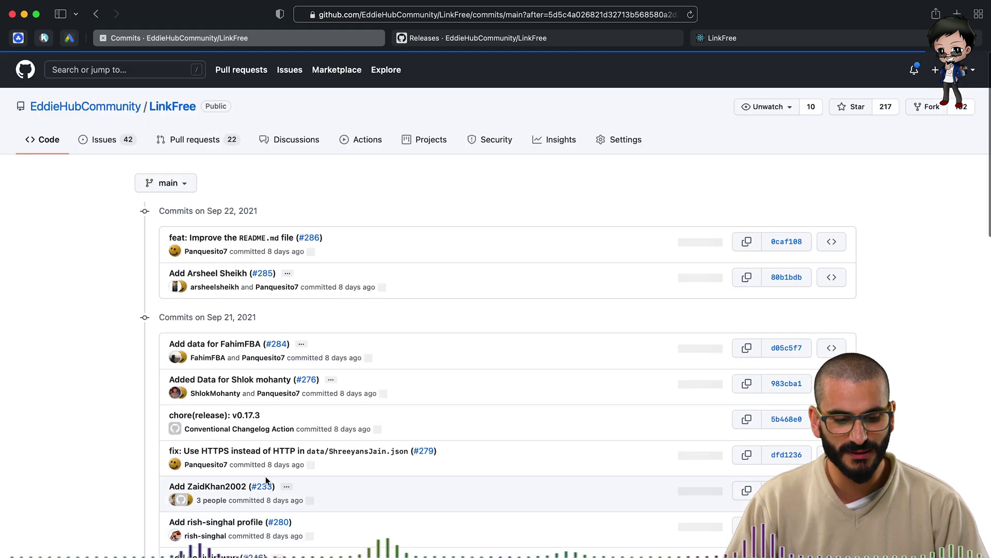
scroll(265, 477, "down", 1)
scroll(266, 477, "down", 3)
scroll(266, 476, "down", 3)
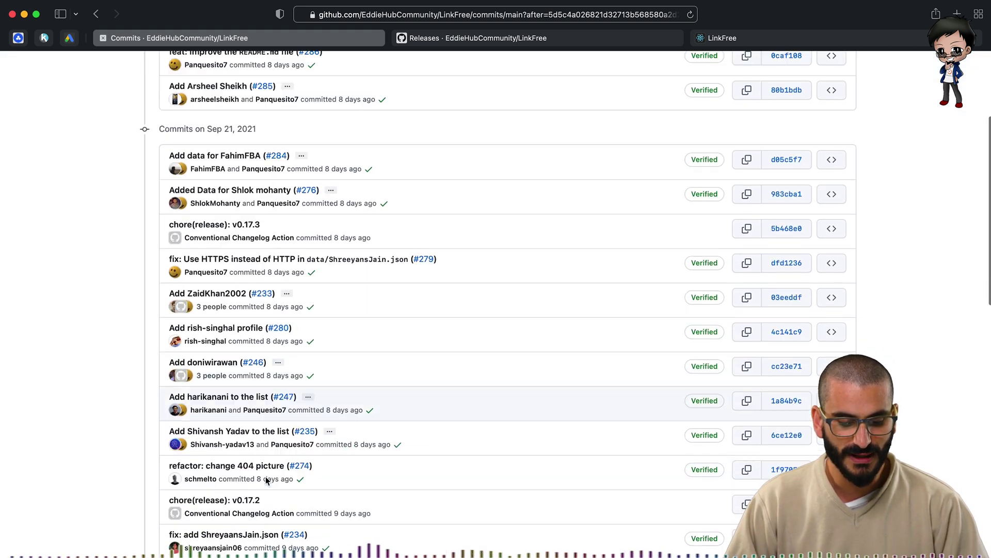
scroll(266, 476, "down", 4)
scroll(266, 476, "down", 3)
scroll(266, 476, "down", 2)
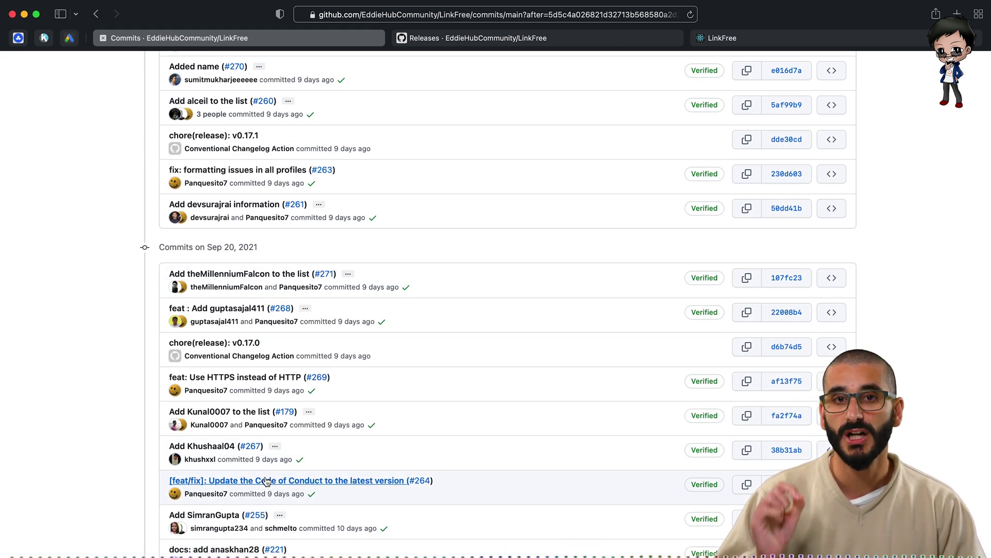
scroll(266, 480, "down", 10)
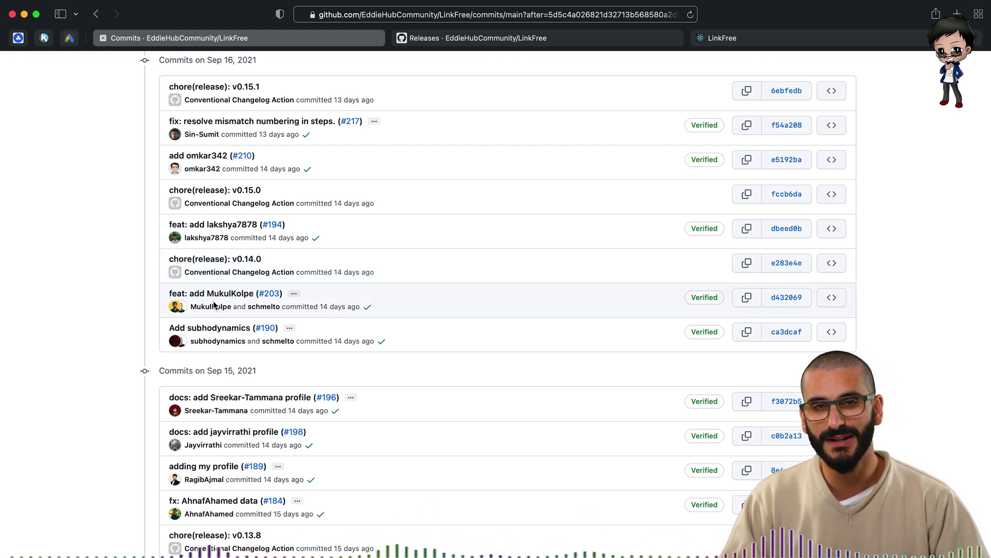
key("ctrl+Tab")
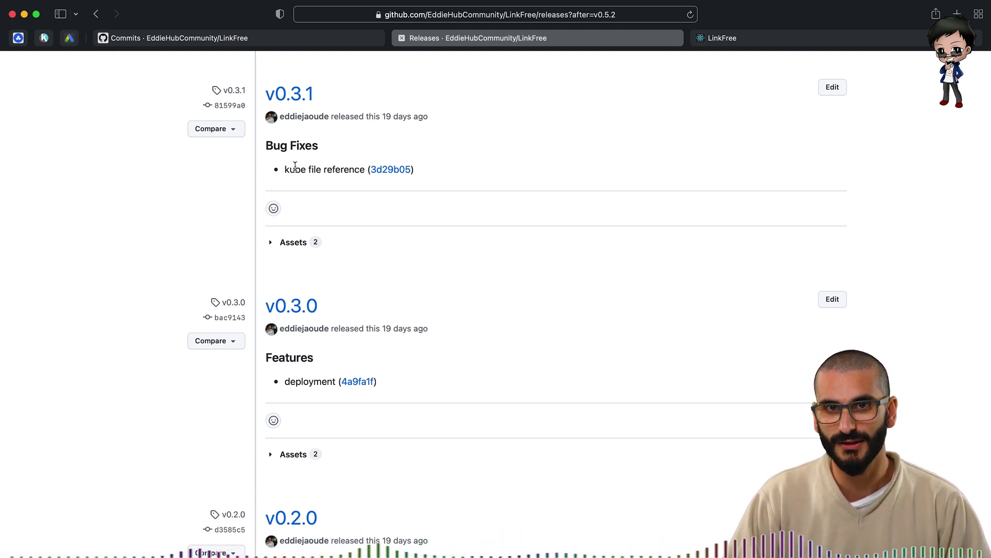
scroll(309, 330, "down", 5)
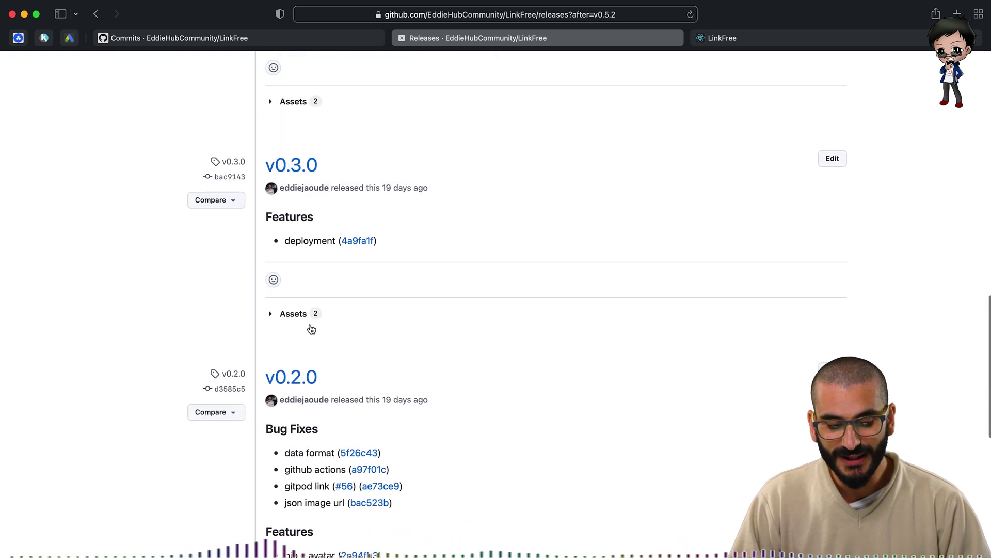
scroll(310, 329, "down", 5)
scroll(310, 329, "down", 1)
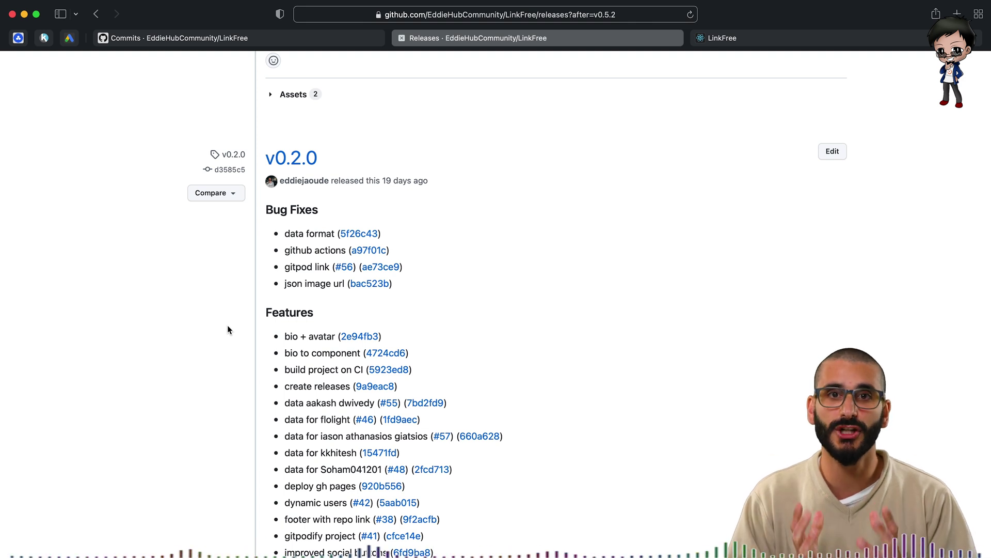
scroll(227, 324, "down", 1)
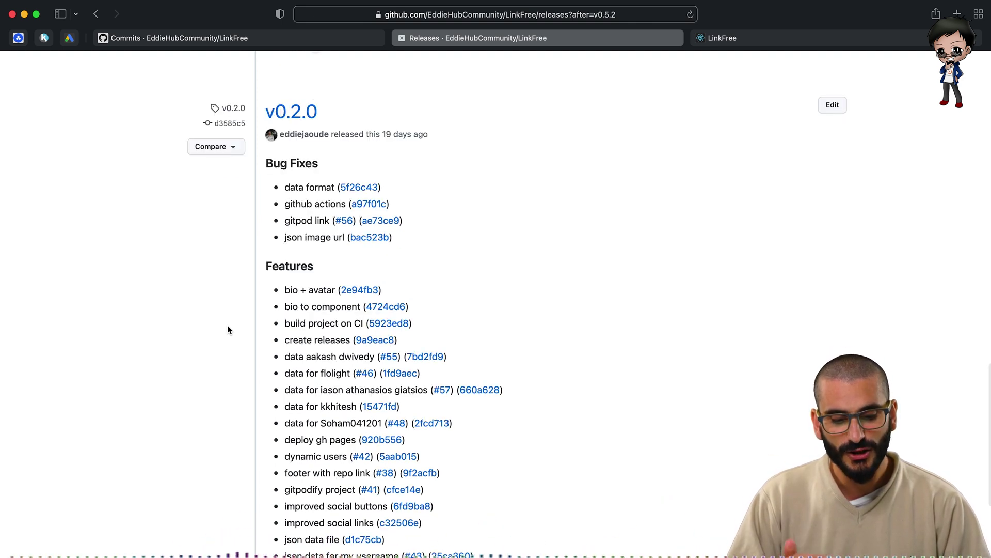
left_click(355, 291)
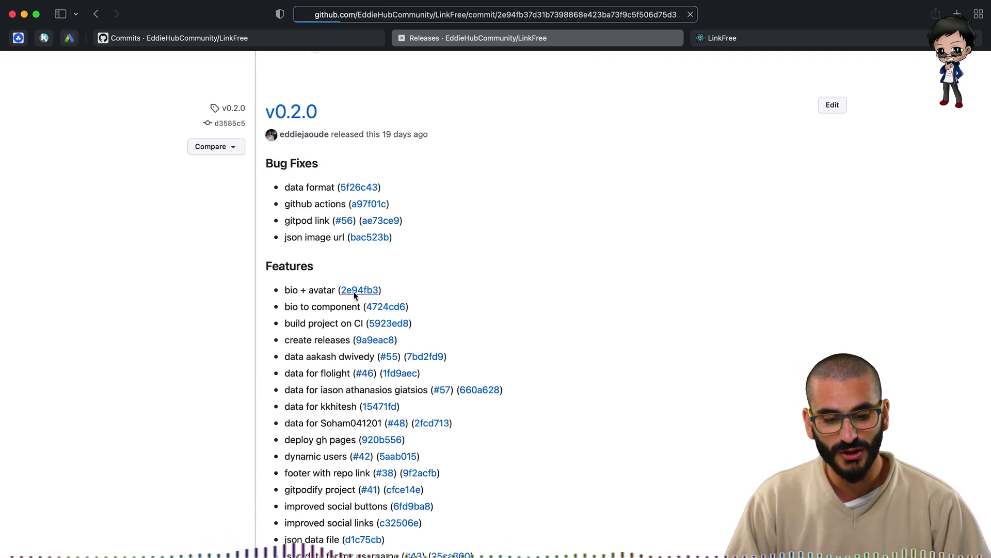
scroll(355, 295, "down", 5)
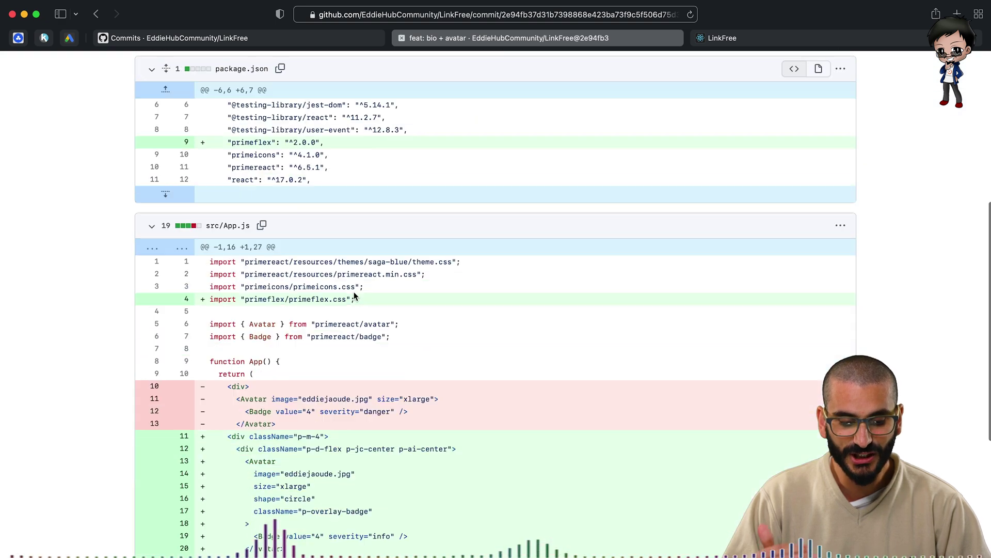
scroll(355, 294, "down", 5)
scroll(355, 296, "down", 1)
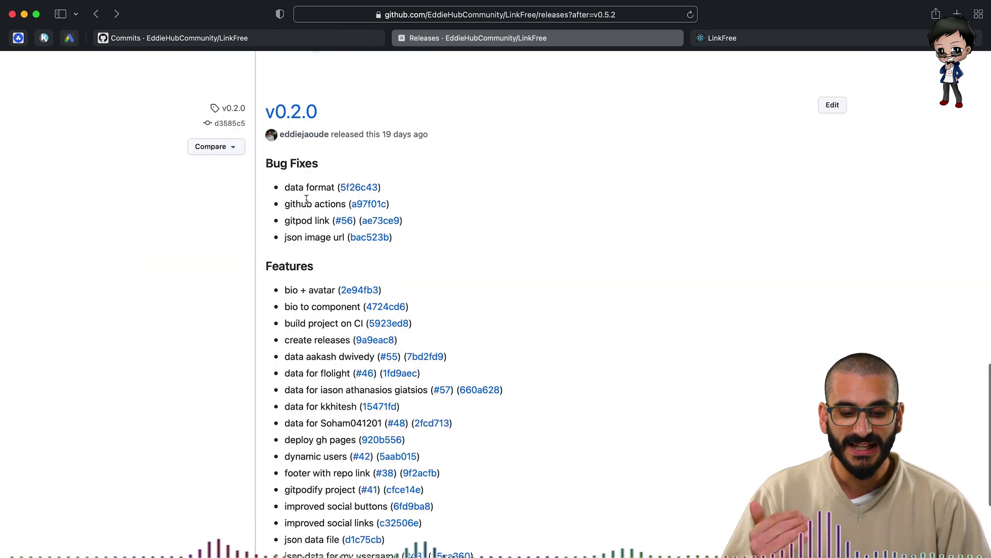
scroll(309, 229, "down", 5)
scroll(309, 228, "down", 3)
scroll(310, 228, "up", 8)
scroll(309, 233, "up", 1)
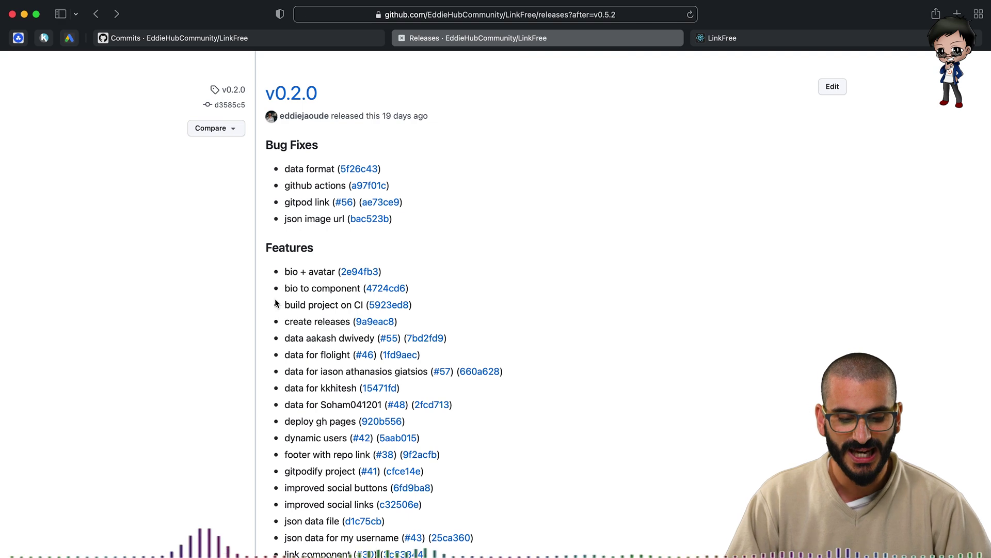
scroll(274, 302, "up", 2)
scroll(276, 302, "up", 3)
scroll(275, 303, "up", 5)
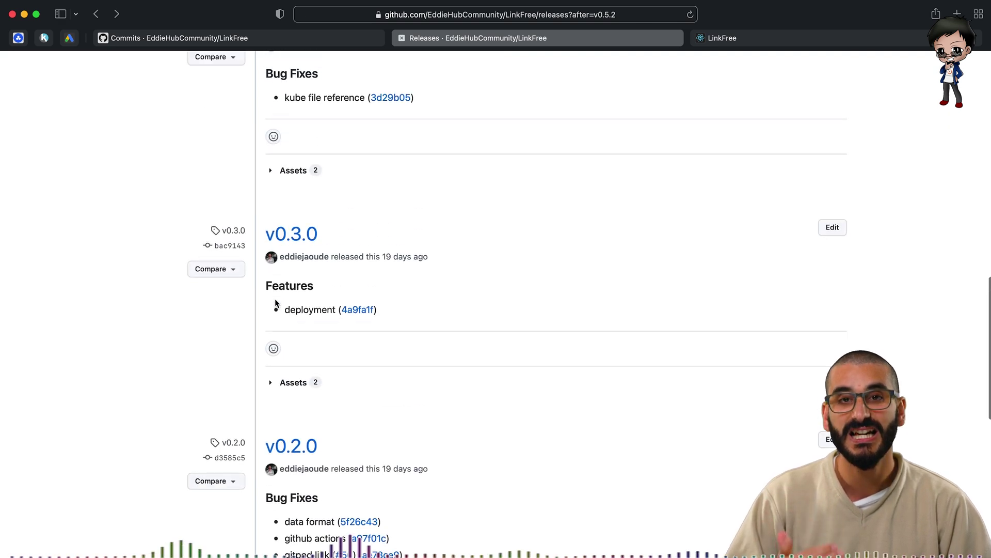
scroll(275, 298, "up", 1)
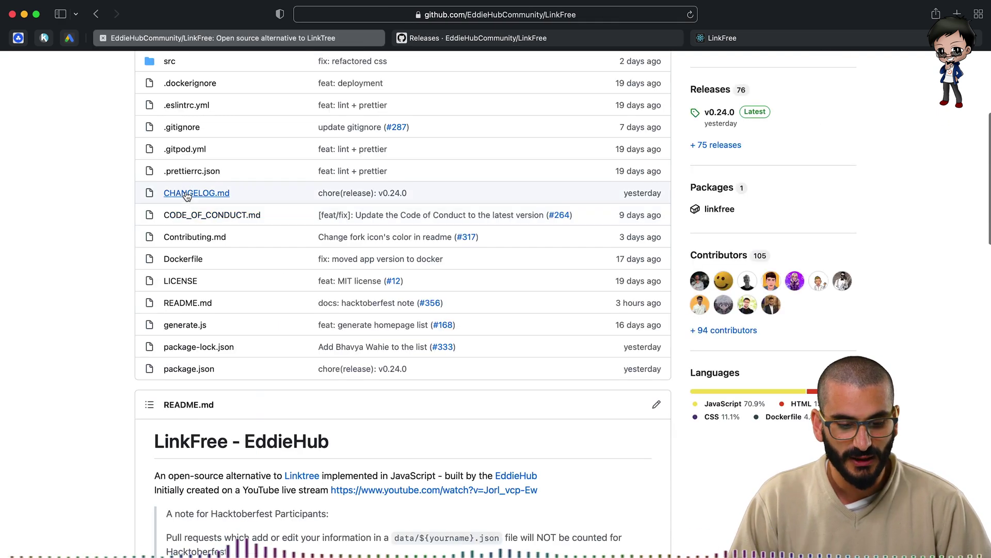
Step: Open CHANGELOG.md from the LinkFree repository file list
left_click(187, 194)
scroll(150, 363, "down", 2)
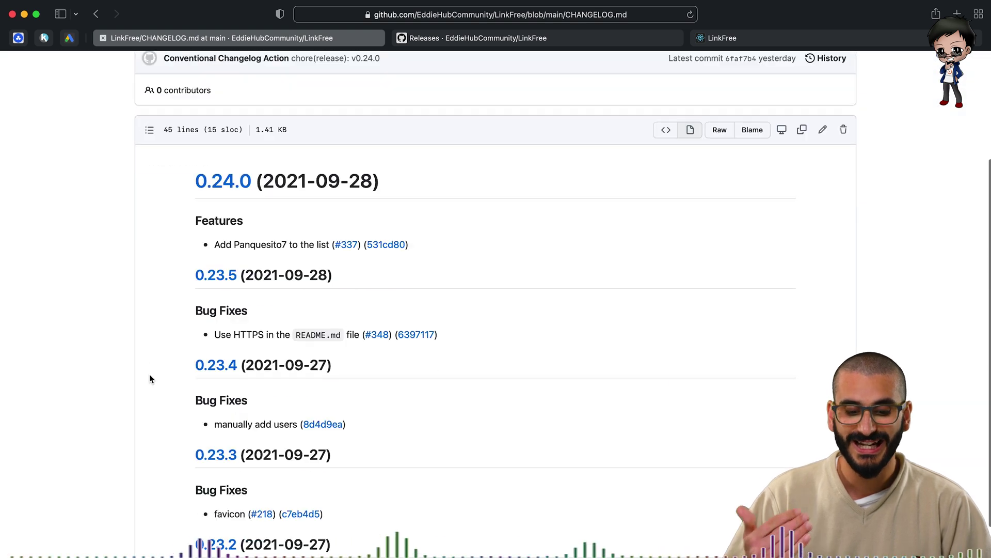
scroll(150, 374, "down", 4)
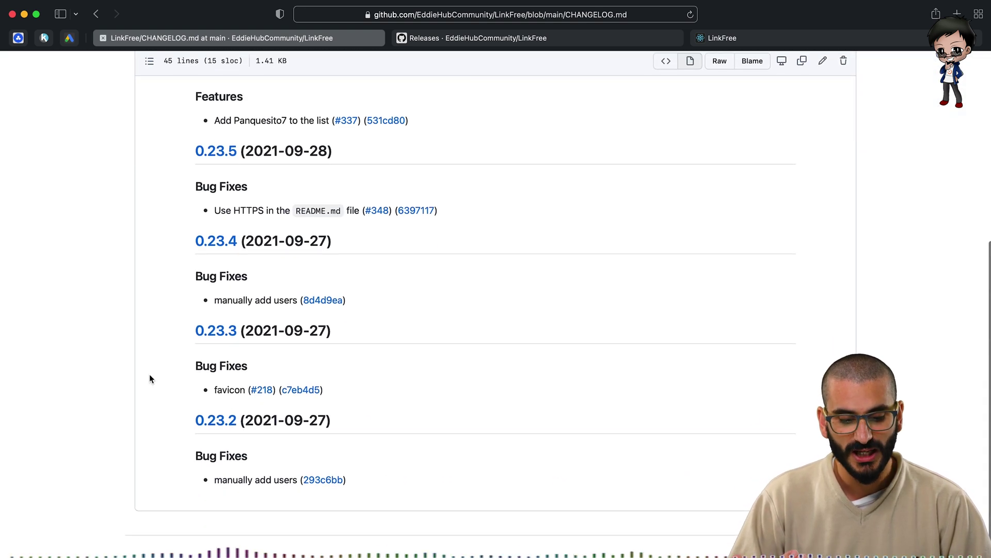
scroll(154, 374, "up", 3)
scroll(154, 374, "up", 4)
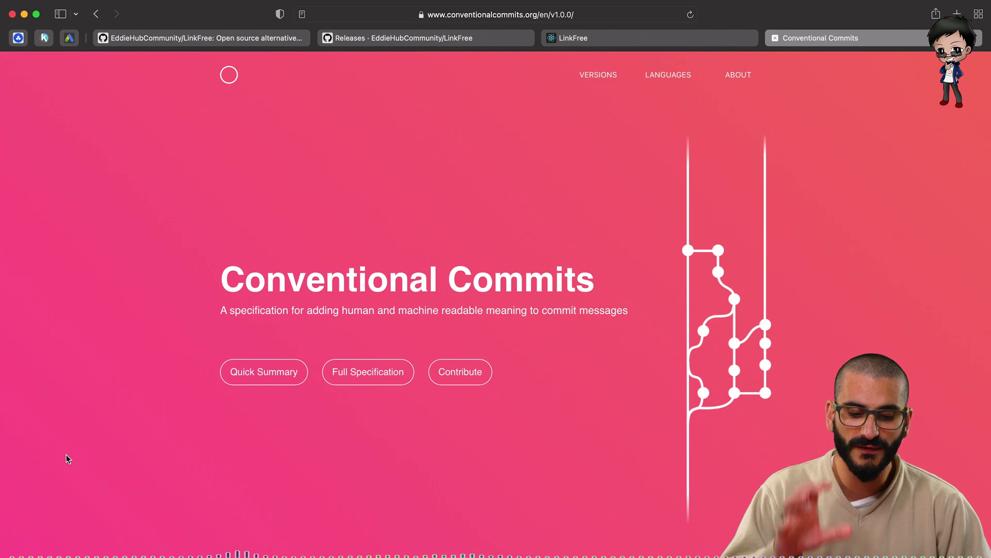
scroll(66, 454, "down", 5)
scroll(66, 454, "down", 5)
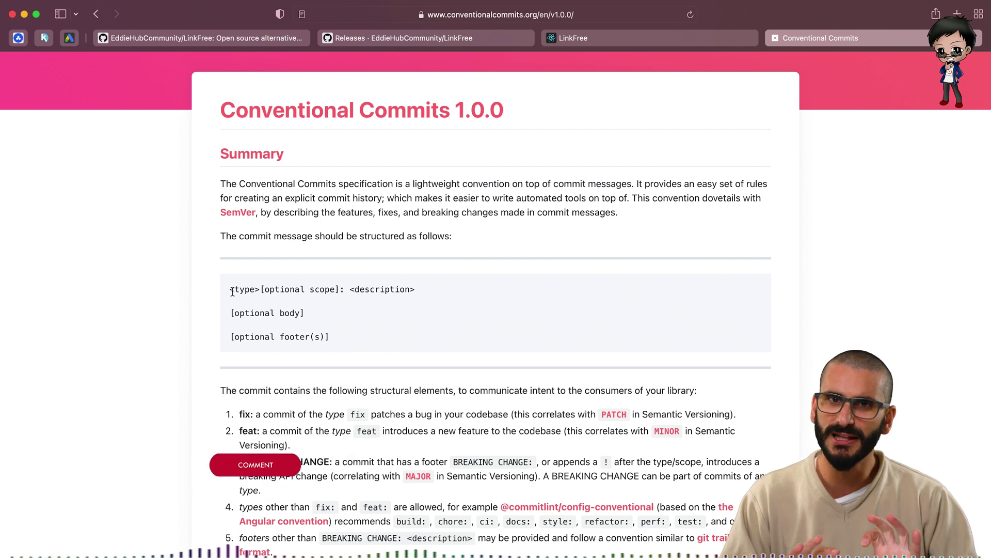
scroll(233, 291, "down", 1)
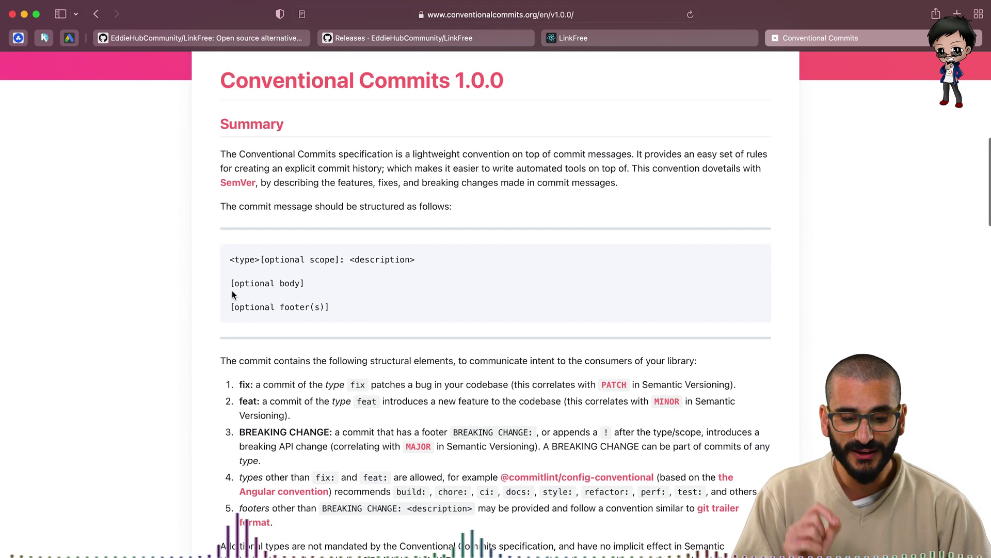
scroll(231, 291, "down", 2)
scroll(231, 290, "down", 2)
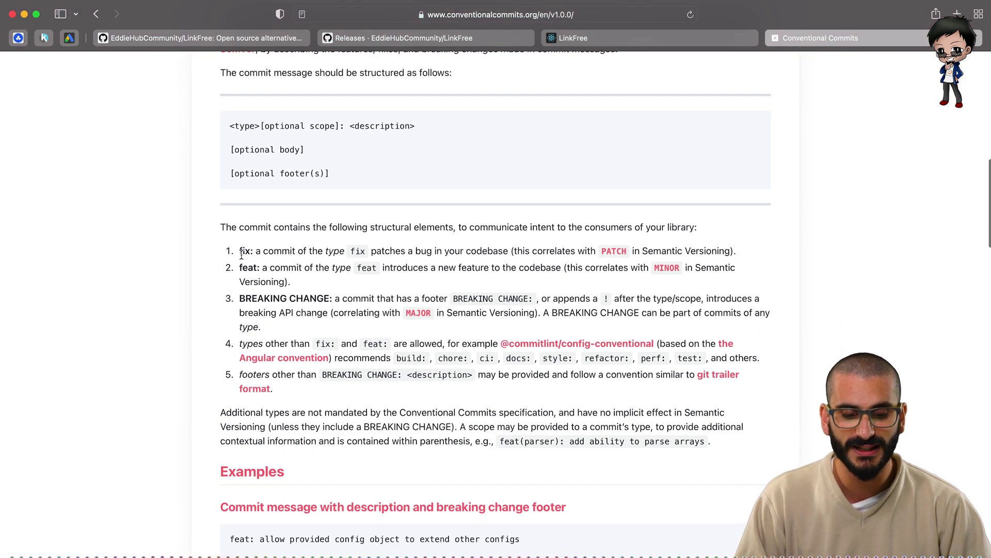
Step: Highlight the 'fix:' commit type in the spec, then open LinkFree's .github folder
left_click_drag(239, 251, 251, 251)
left_click(241, 269)
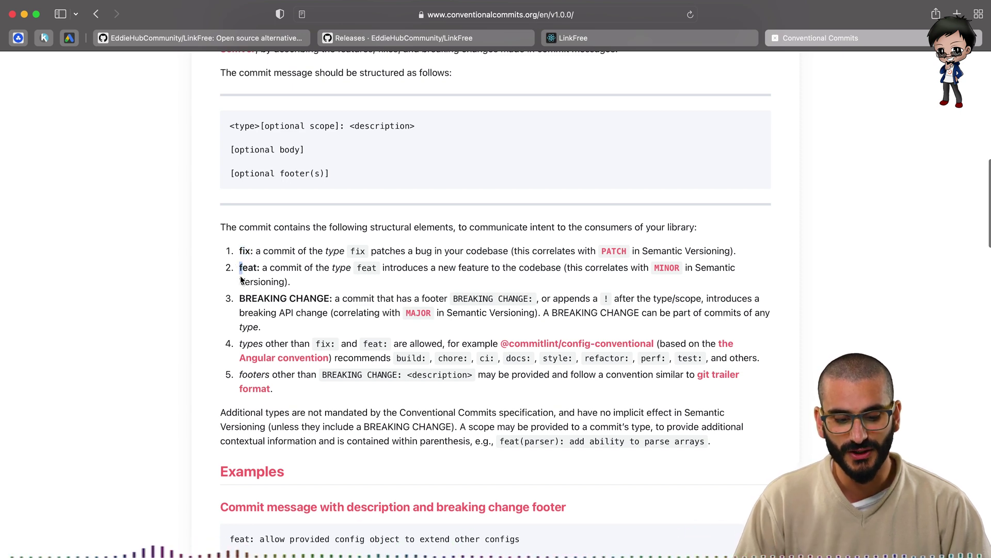
scroll(223, 318, "down", 3)
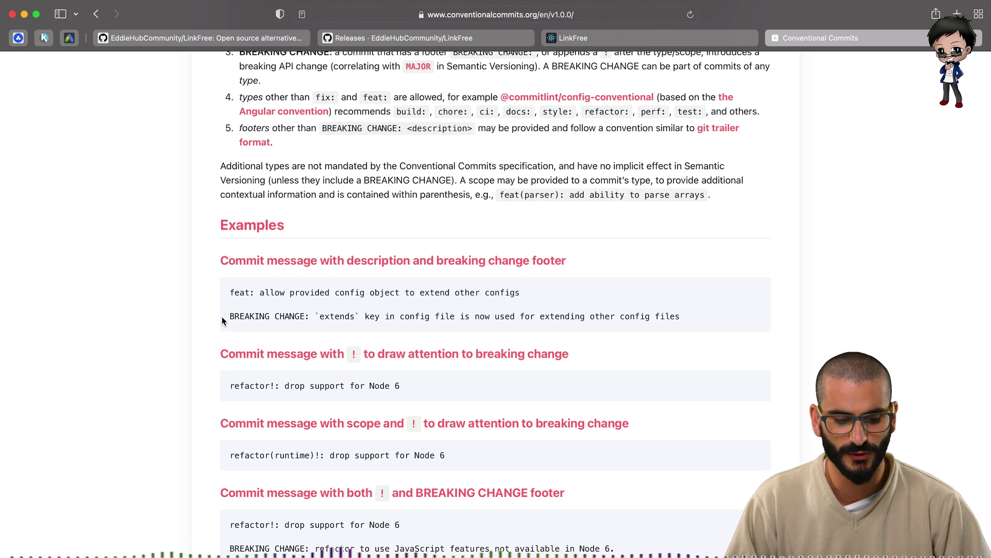
scroll(222, 316, "down", 2)
key("ctrl+1")
left_click(179, 246)
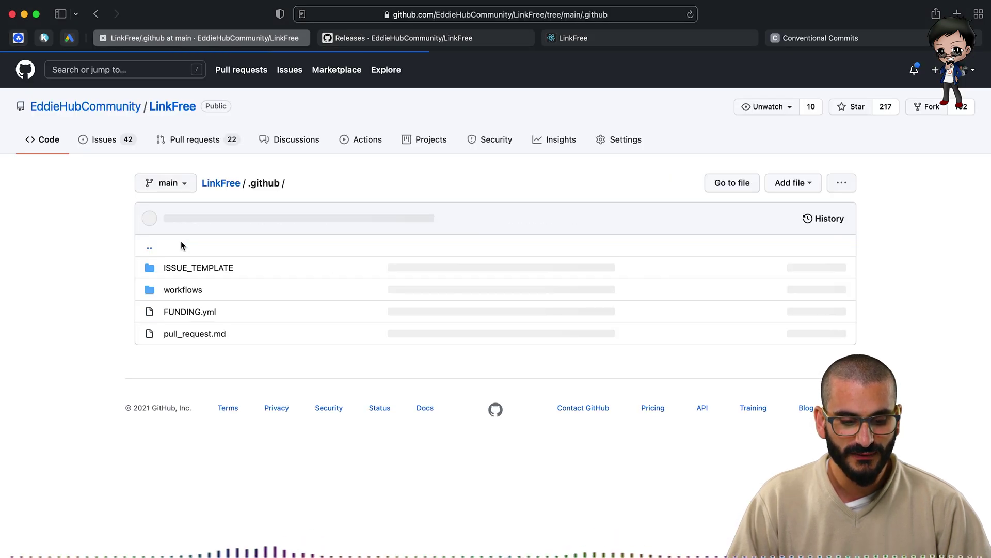
Step: Open .github/workflows/release.yml and zoom the page in for easier reading
left_click(188, 294)
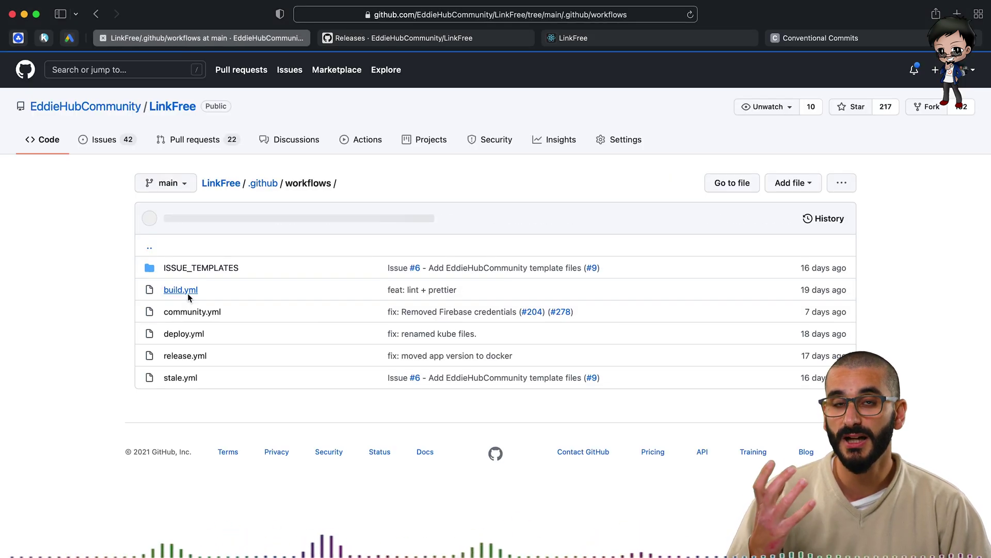
left_click(185, 356)
key("super+plus")
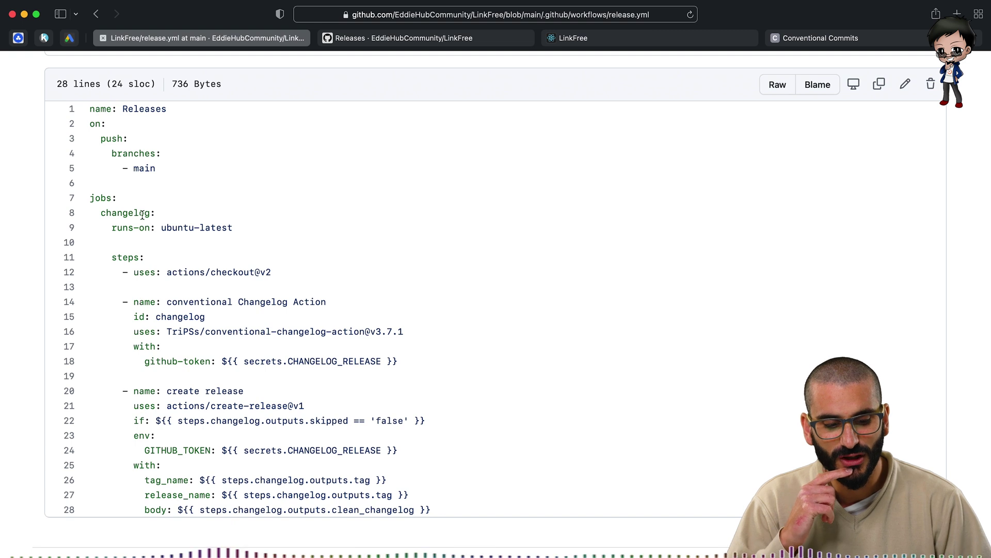
double_click(147, 168)
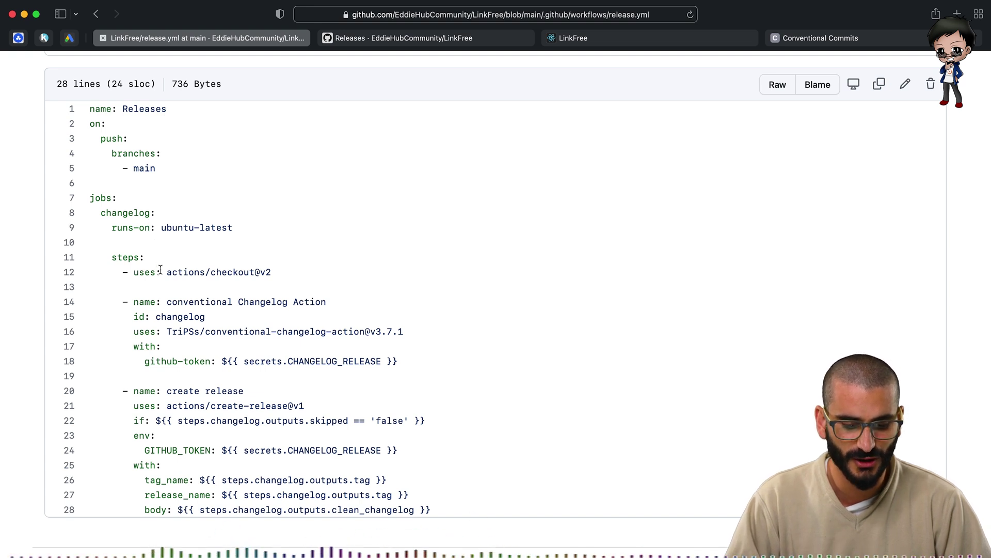
left_click_drag(161, 227, 232, 228)
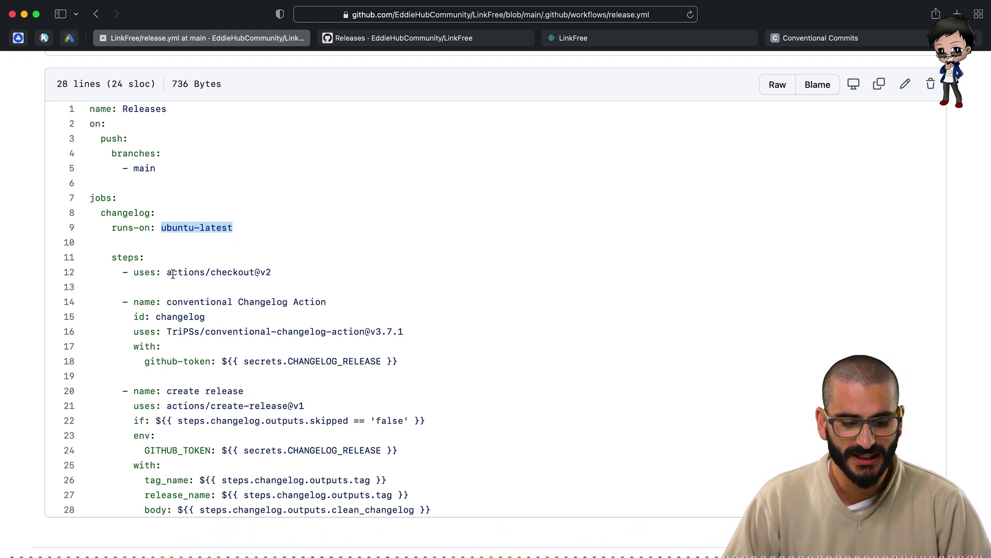
left_click_drag(166, 271, 255, 272)
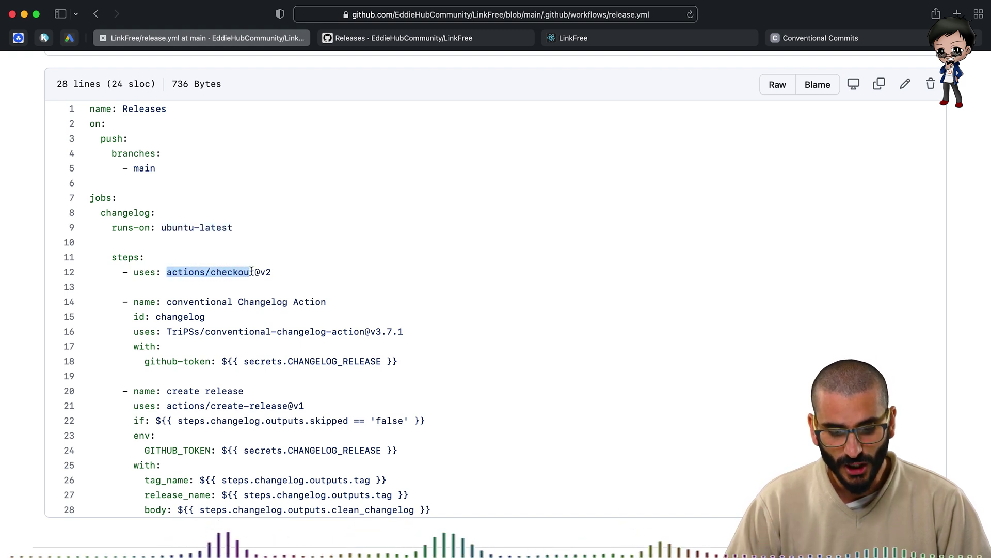
left_click(215, 296)
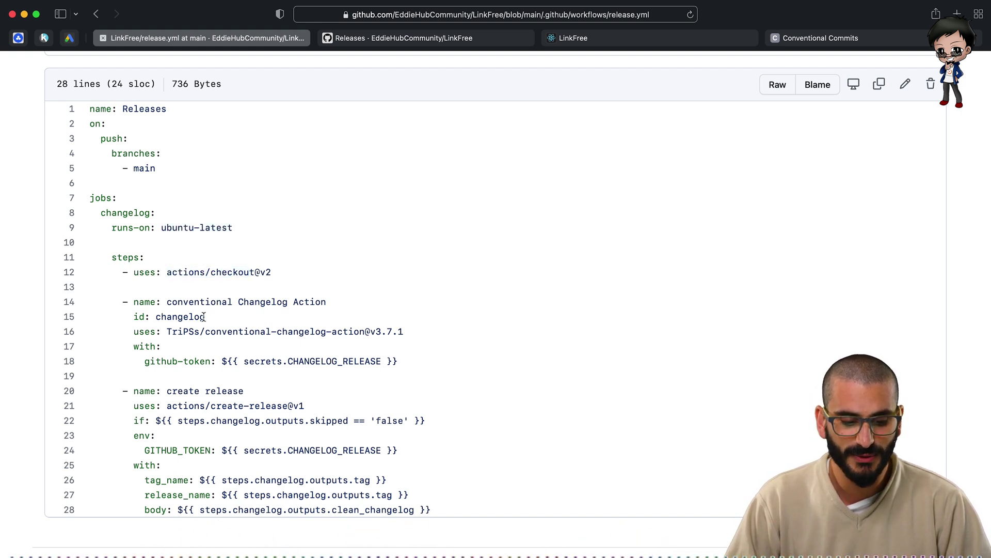
left_click_drag(172, 332, 335, 332)
left_click_drag(261, 361, 343, 361)
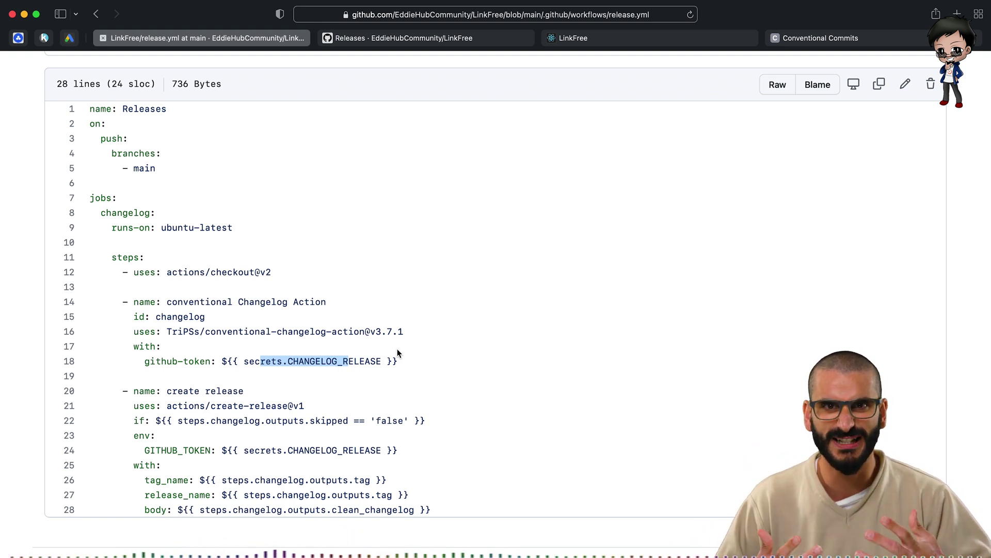
left_click(327, 361)
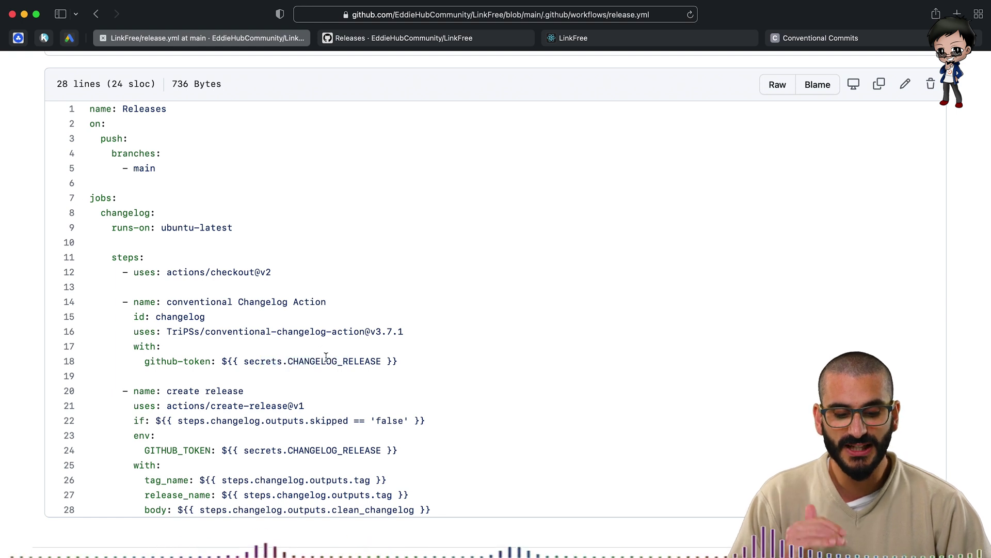
double_click(325, 361)
left_click(326, 359)
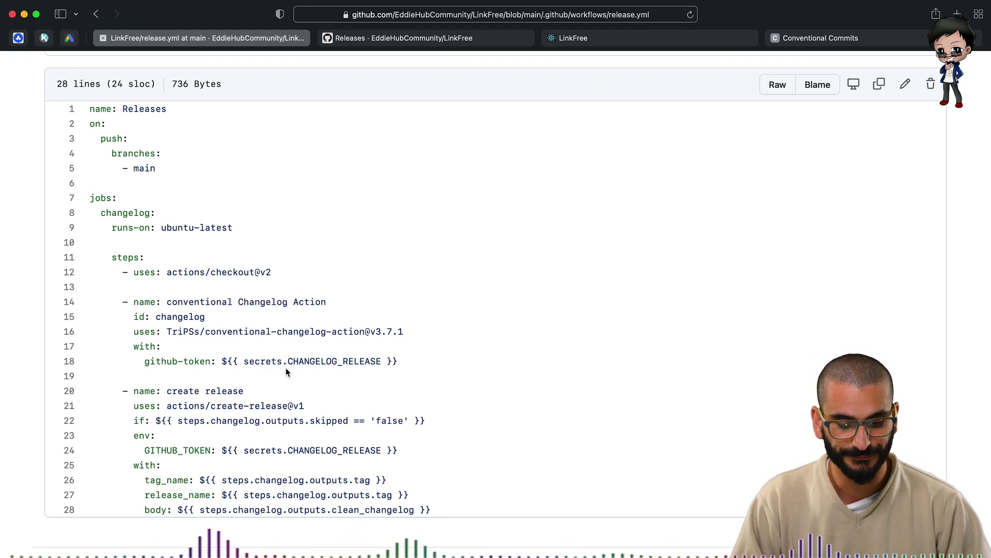
scroll(286, 372, "down", 1)
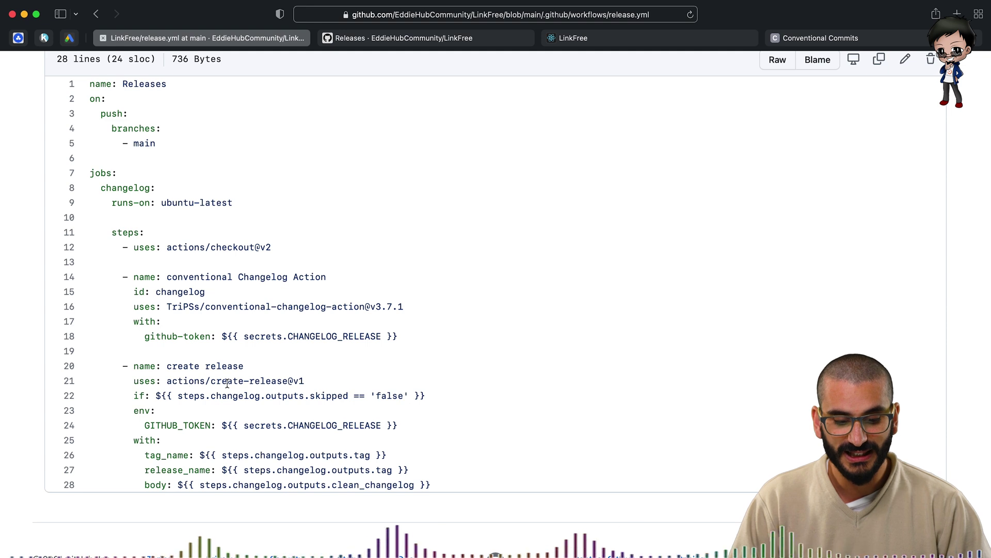
left_click_drag(227, 396, 361, 396)
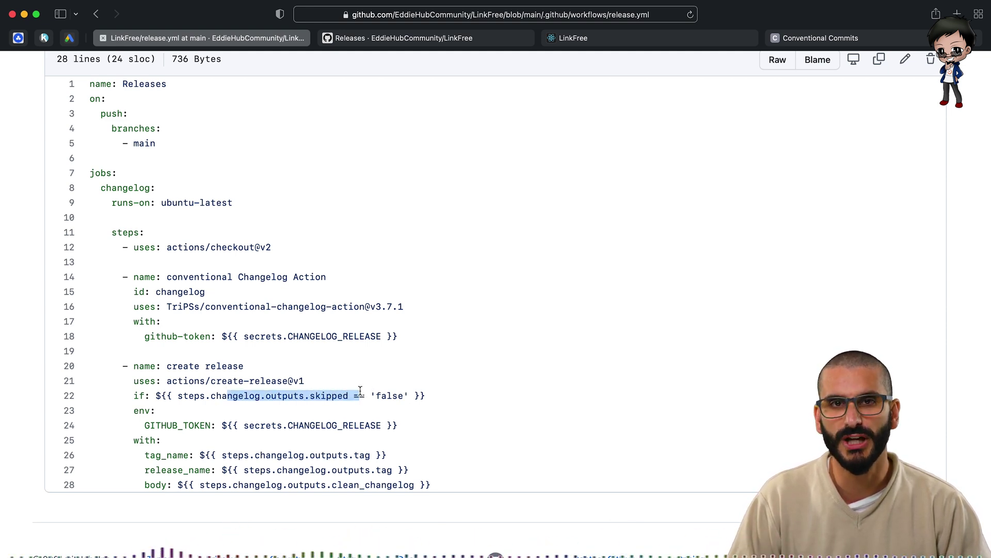
left_click(227, 455)
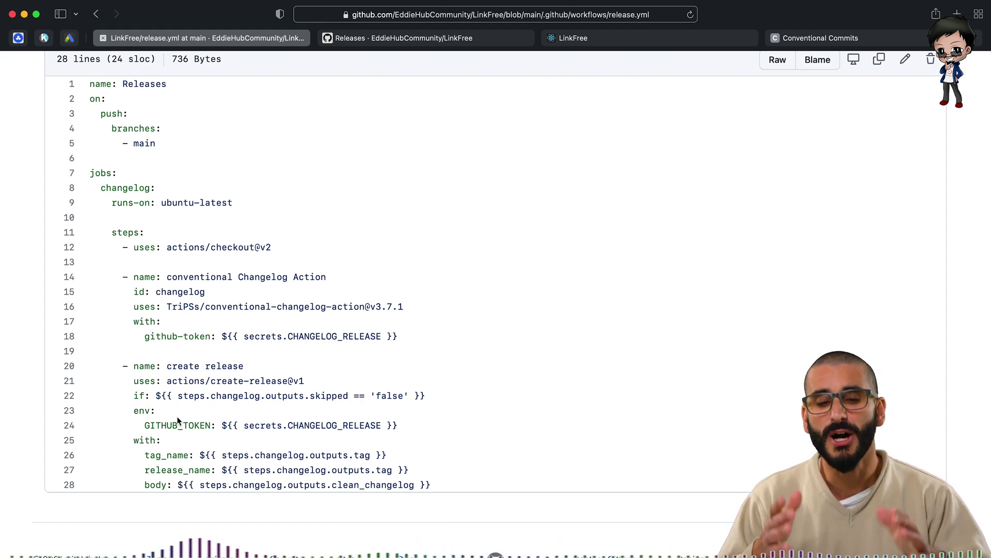
scroll(178, 420, "up", 5)
scroll(178, 421, "up", 5)
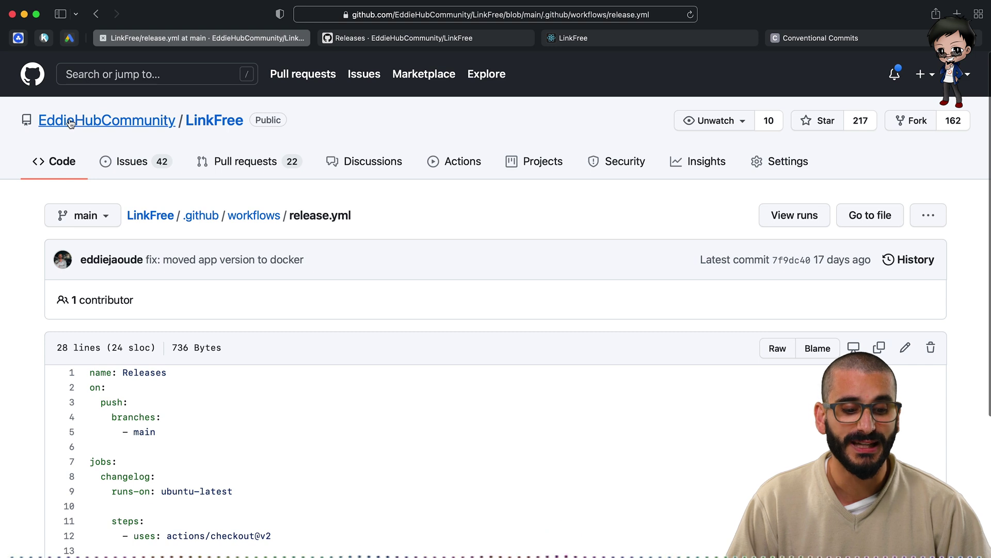
mouse_move(107, 120)
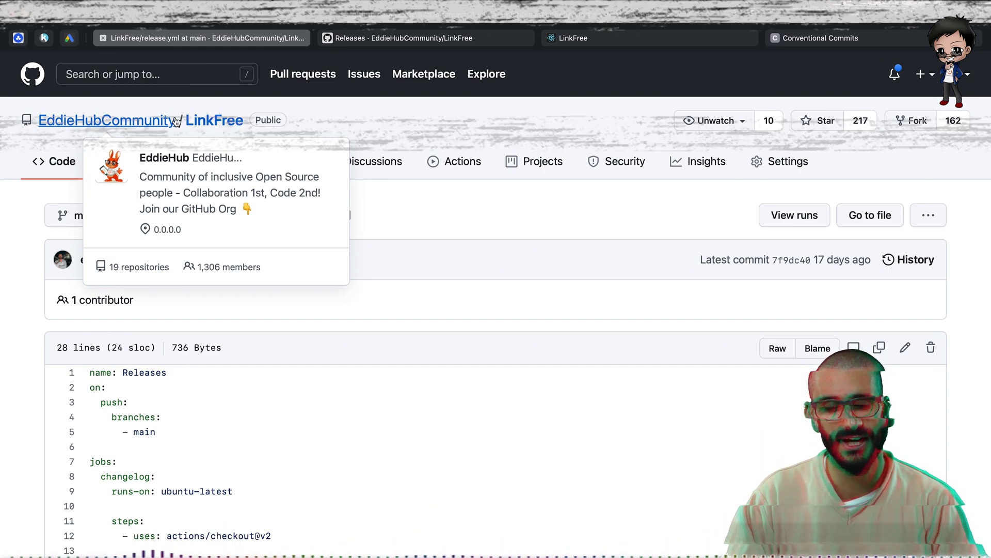
scroll(318, 313, "down", 2)
scroll(319, 314, "down", 2)
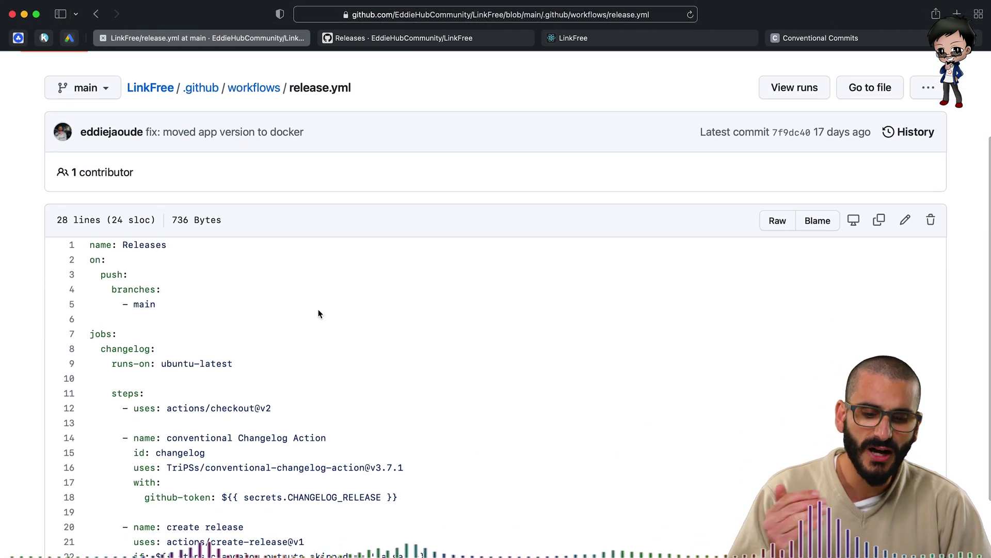
scroll(319, 314, "down", 2)
scroll(319, 314, "down", 1)
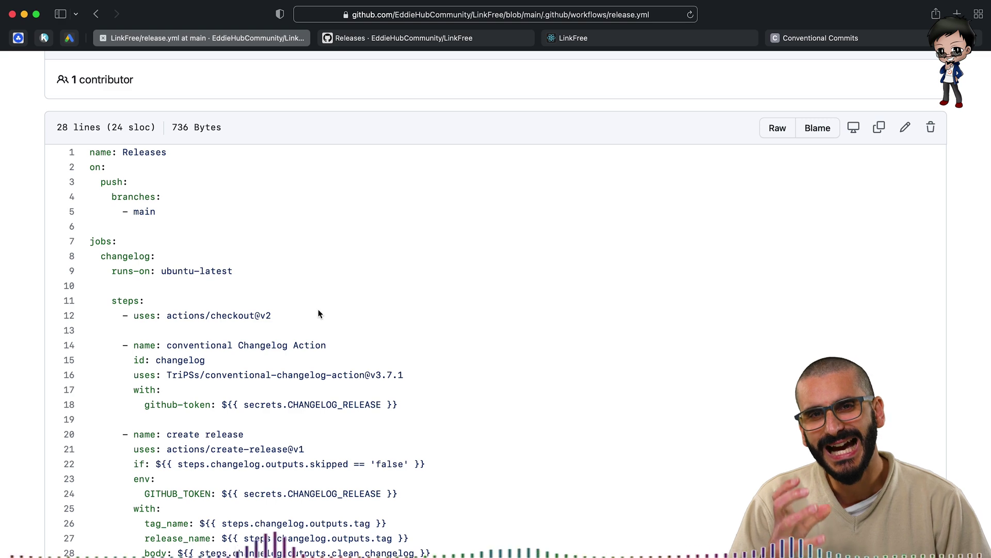
scroll(318, 314, "up", 5)
scroll(319, 314, "up", 3)
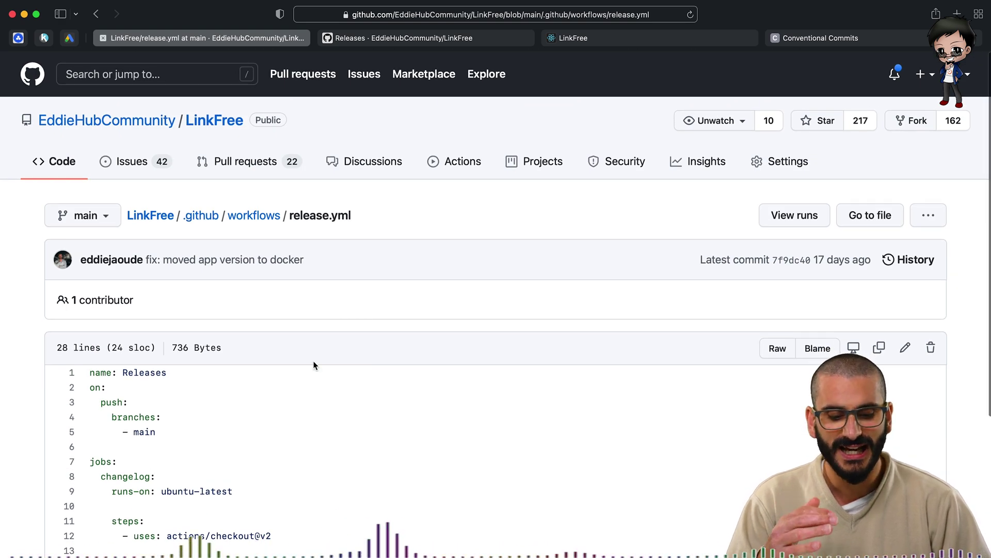
scroll(313, 364, "down", 5)
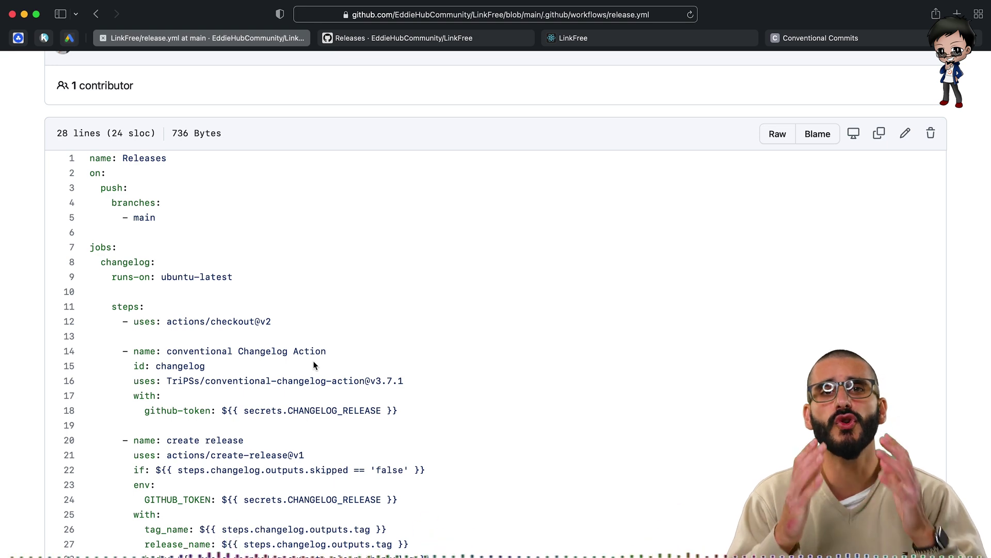
scroll(313, 361, "up", 5)
scroll(496, 313, "up", 2)
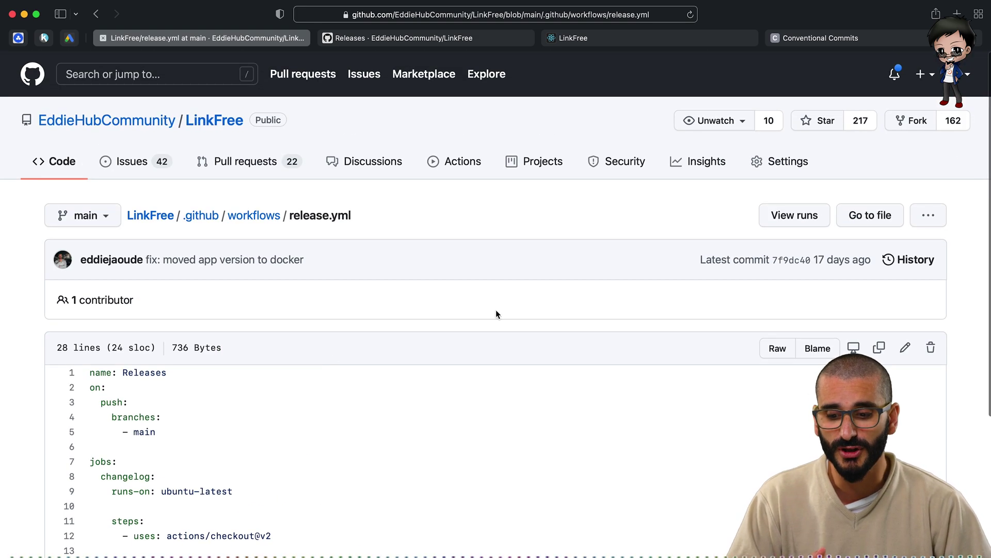